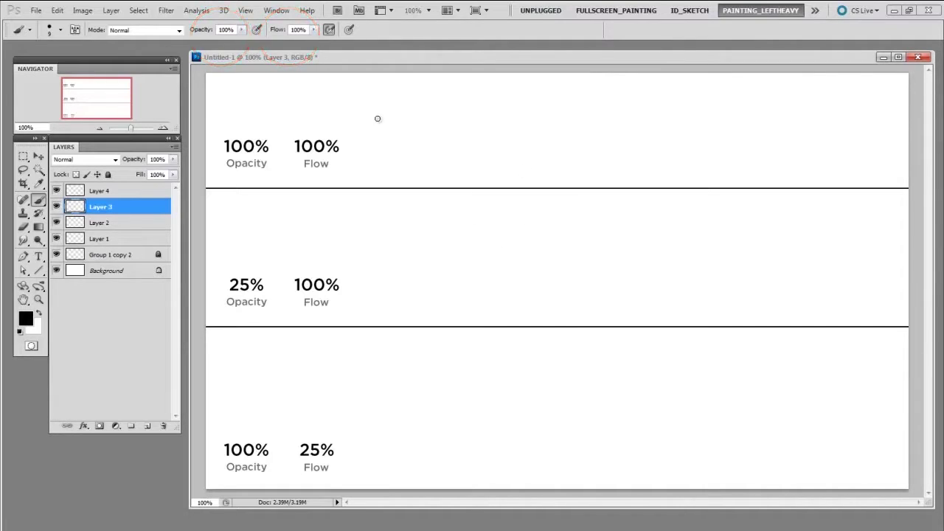
Paint a grey-to-black wave, diagonal scribbles and a broad black block in the 100/100 row, then resize the brush to 30
mouse_move(365, 127)
mouse_down()
mouse_move(565, 113)
mouse_move(591, 98)
mouse_up()
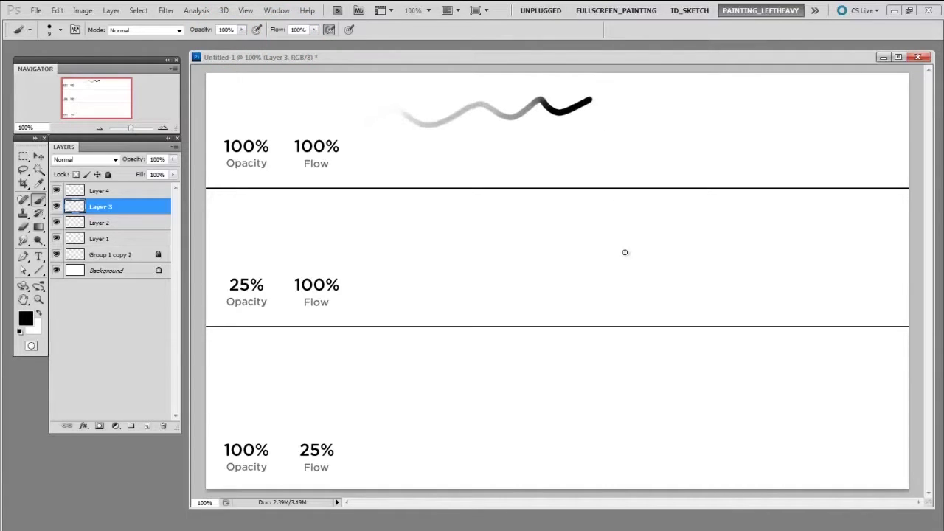
mouse_move(578, 143)
mouse_down()
mouse_move(673, 89)
mouse_move(597, 146)
mouse_move(712, 107)
mouse_move(771, 136)
mouse_move(664, 170)
mouse_move(781, 149)
mouse_up()
key(bracketright)
key(bracketright)
key(bracketright)
key(bracketright)
key(bracketright)
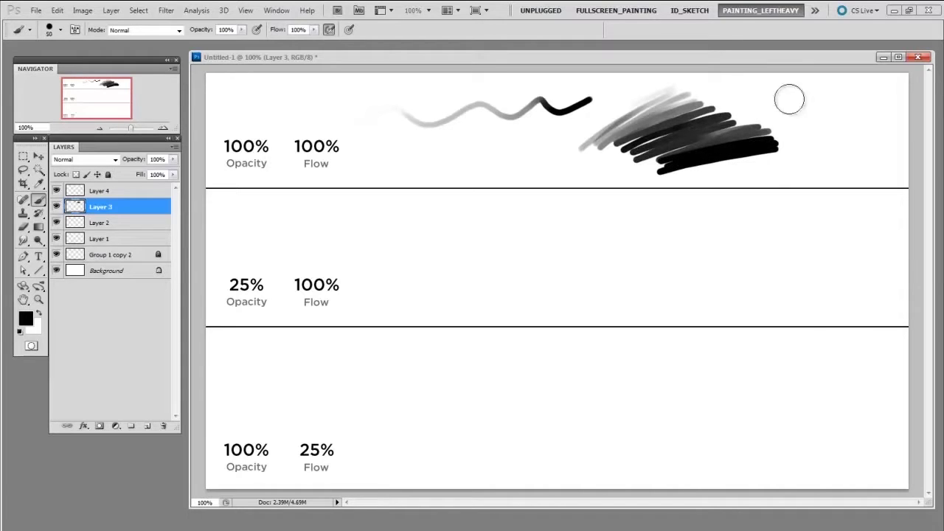
mouse_move(790, 96)
mouse_down()
mouse_move(752, 118)
mouse_move(878, 140)
mouse_move(767, 162)
mouse_move(849, 169)
mouse_move(796, 197)
mouse_up()
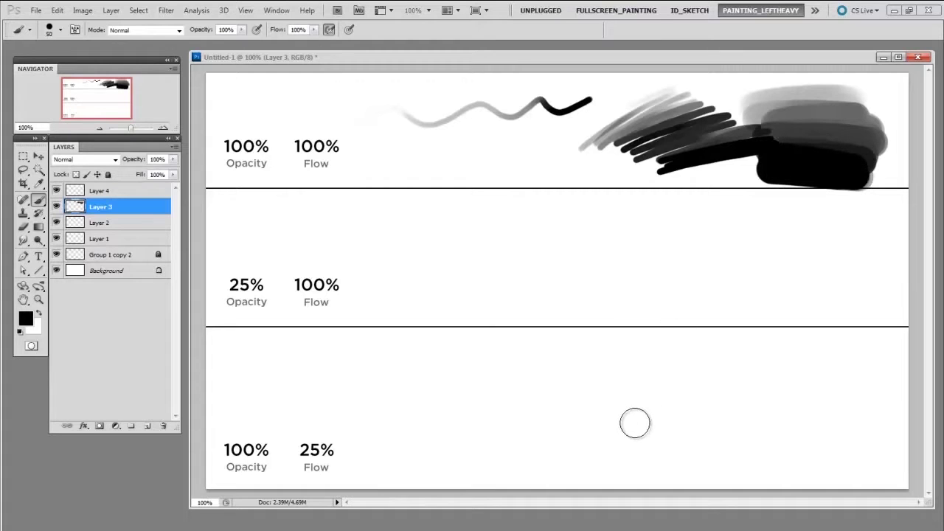
key(bracketleft)
key(bracketleft)
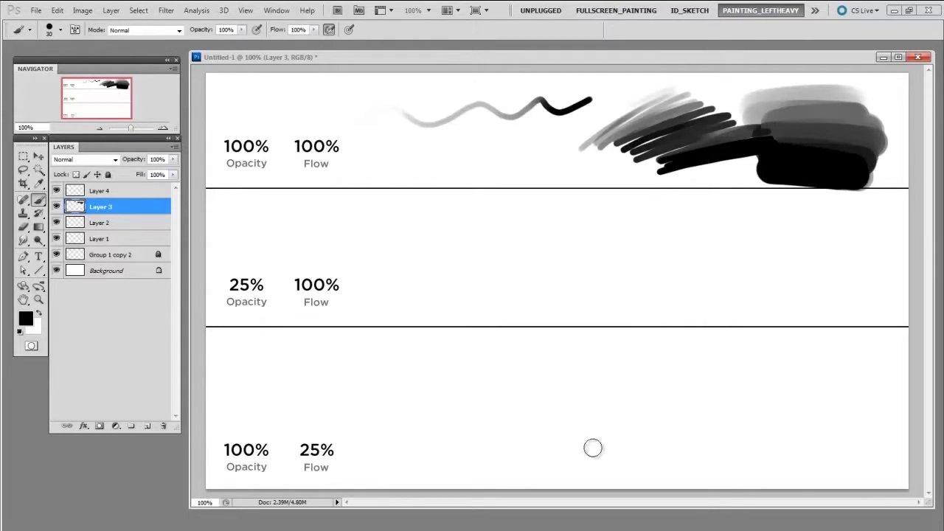
At 25% opacity, paint light grey wavy strokes in the middle row with brush sizes 25 and 15
drag(243, 33, 197, 50)
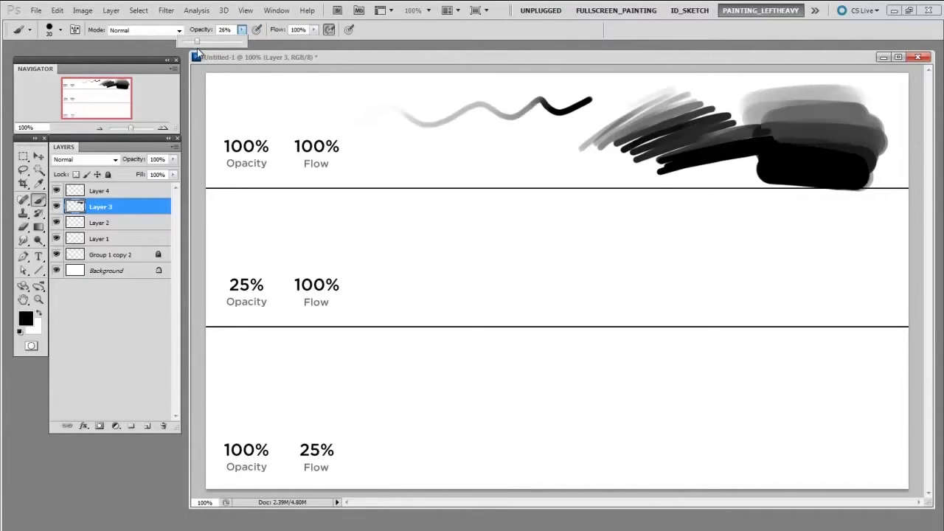
key(bracketleft)
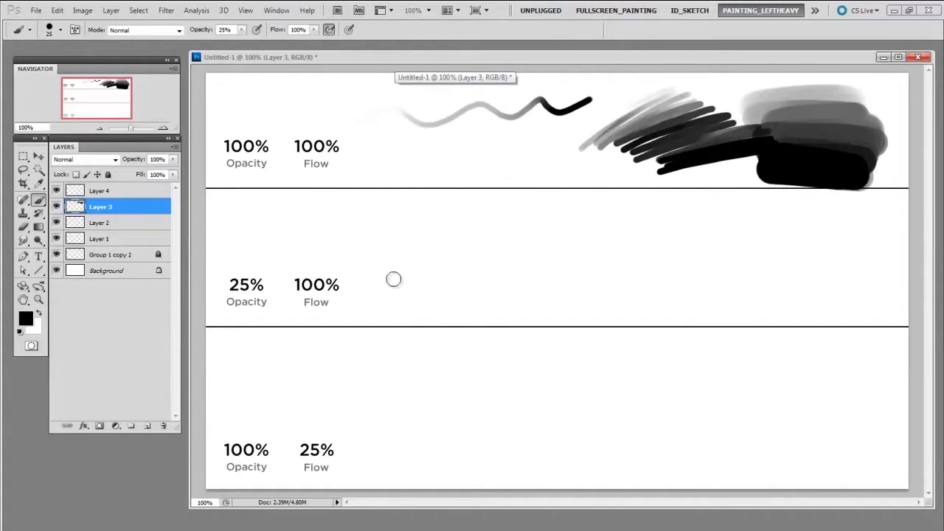
mouse_move(369, 234)
mouse_down()
mouse_move(529, 250)
mouse_move(596, 238)
mouse_up()
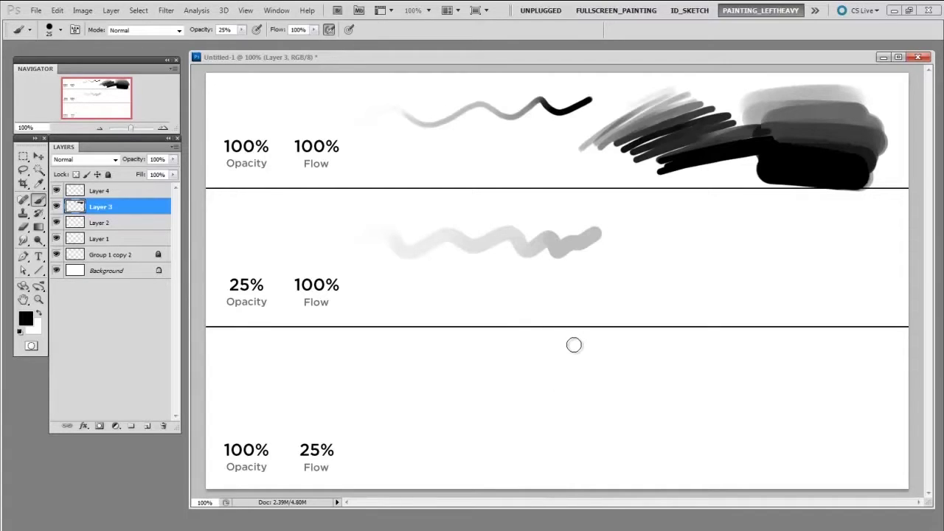
key(bracketleft)
mouse_move(442, 293)
mouse_down()
mouse_move(695, 264)
mouse_move(639, 254)
mouse_move(669, 267)
mouse_move(632, 284)
mouse_move(649, 293)
mouse_move(622, 248)
mouse_move(632, 270)
mouse_move(619, 293)
mouse_move(627, 260)
mouse_move(664, 238)
mouse_move(594, 247)
mouse_up()
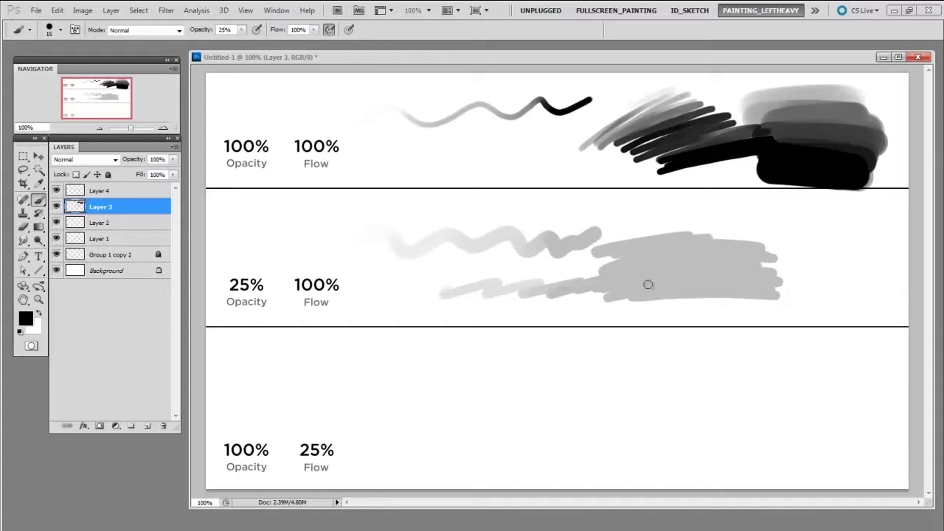
Overlap scribbles on the grey block and a right-side patch, then set opacity 100% and flow 25%
mouse_move(635, 222)
mouse_down()
mouse_move(596, 295)
mouse_move(667, 218)
mouse_move(684, 217)
mouse_move(652, 245)
mouse_move(663, 212)
mouse_move(586, 276)
mouse_move(641, 233)
mouse_move(647, 258)
mouse_move(602, 312)
mouse_move(689, 224)
mouse_up()
mouse_move(614, 267)
mouse_down()
mouse_move(579, 296)
mouse_move(669, 194)
mouse_move(612, 303)
mouse_up()
mouse_move(619, 248)
mouse_down()
mouse_move(548, 303)
mouse_move(590, 331)
mouse_move(707, 231)
mouse_up()
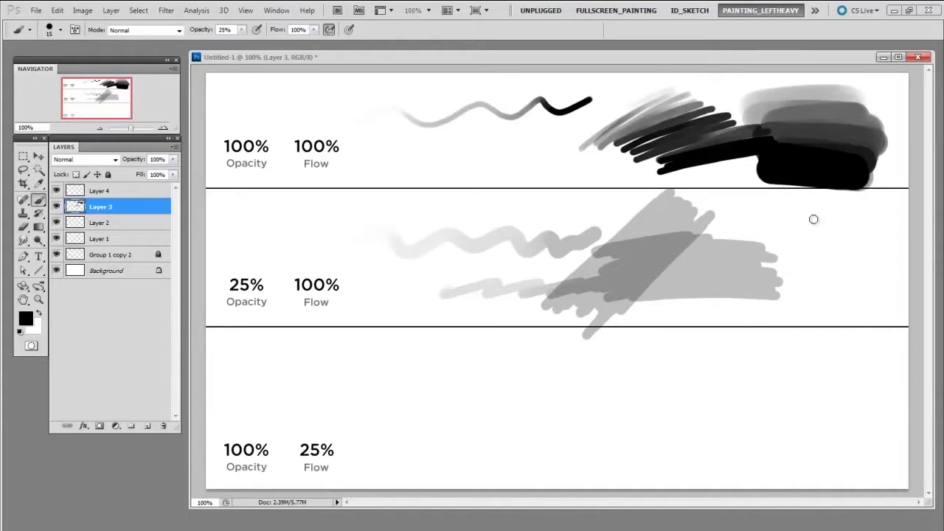
mouse_move(807, 220)
mouse_down()
mouse_move(759, 249)
mouse_move(814, 250)
mouse_move(762, 272)
mouse_move(759, 286)
mouse_move(804, 295)
mouse_move(795, 299)
mouse_move(883, 267)
mouse_move(871, 243)
mouse_move(767, 316)
mouse_up()
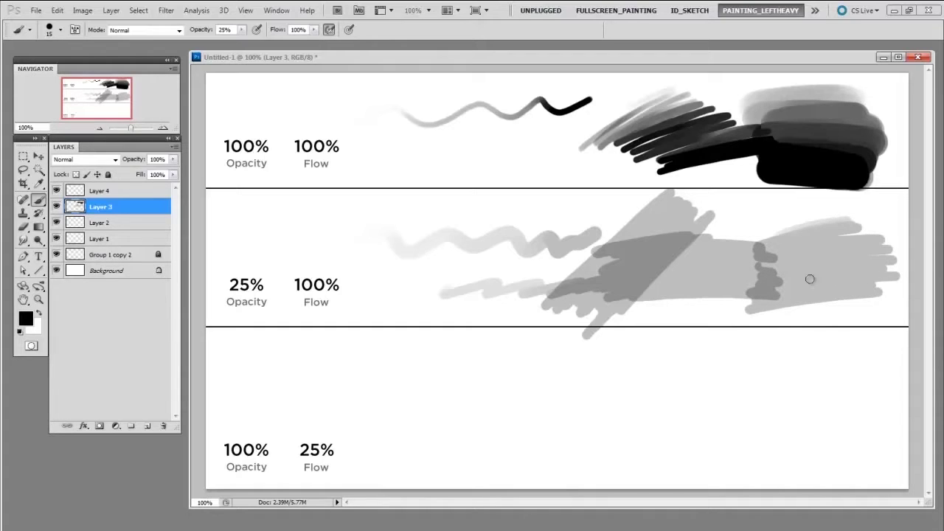
mouse_move(773, 253)
mouse_down()
mouse_move(757, 284)
mouse_move(877, 294)
mouse_move(735, 306)
mouse_move(760, 258)
mouse_move(877, 259)
mouse_move(763, 288)
mouse_move(834, 295)
mouse_move(760, 310)
mouse_up()
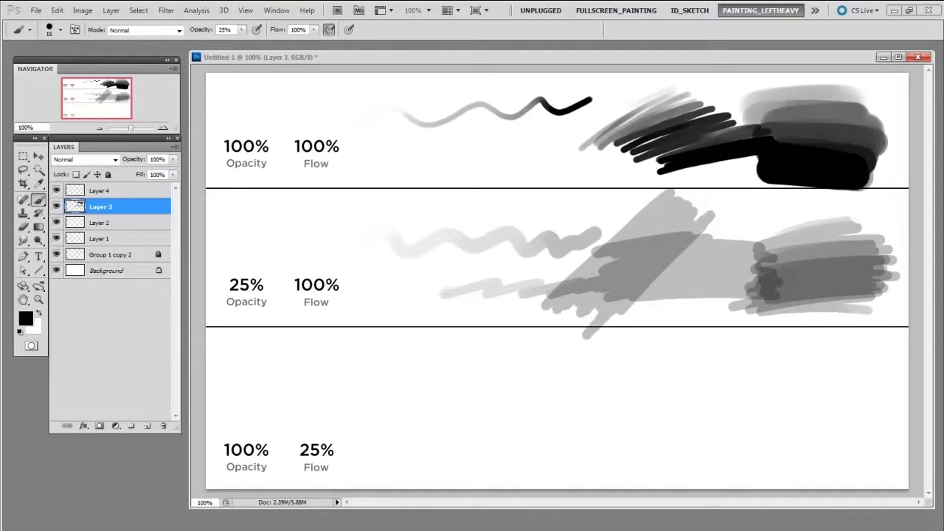
drag(241, 30, 302, 47)
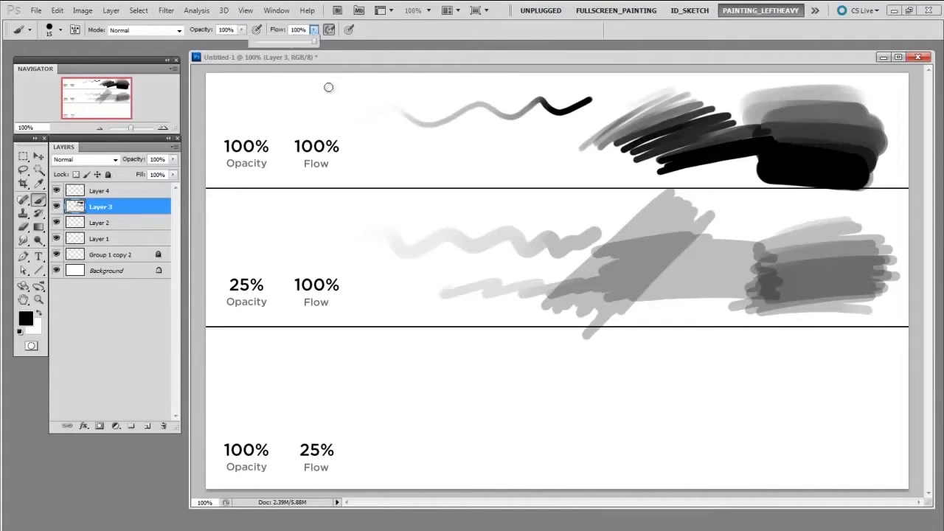
drag(313, 30, 270, 54)
At 25% flow, paint a wavy stroke and hatched strokes in the bottom row
click(418, 471)
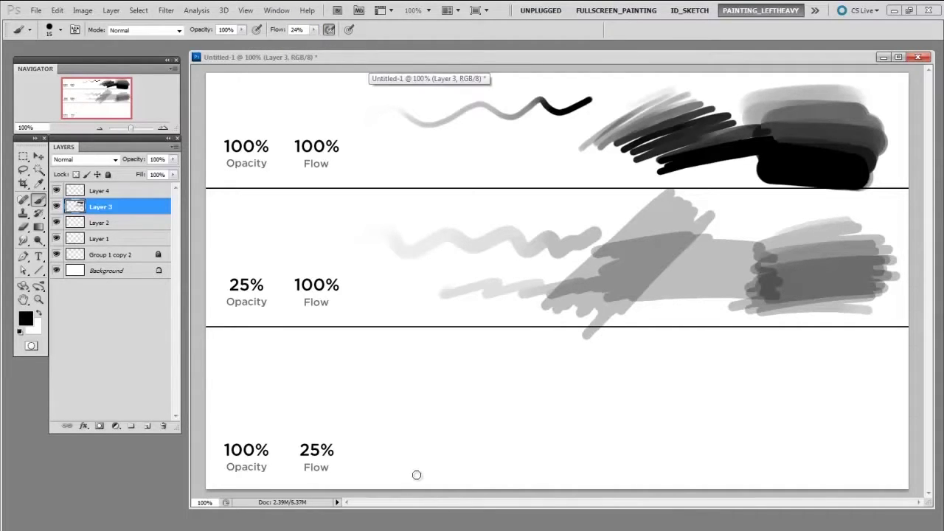
mouse_move(349, 384)
mouse_down()
mouse_move(396, 388)
mouse_move(454, 374)
mouse_move(492, 391)
mouse_move(534, 393)
mouse_move(573, 367)
mouse_up()
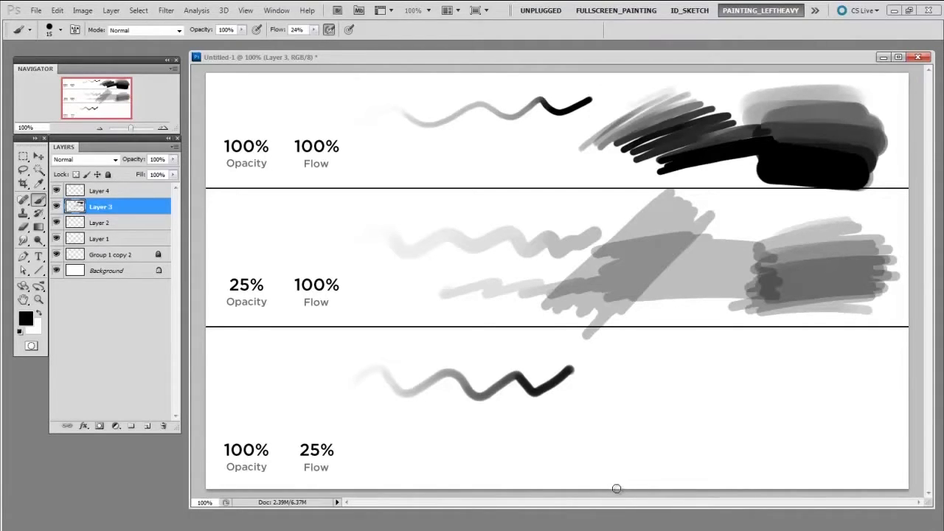
mouse_move(598, 390)
mouse_down()
mouse_move(691, 374)
mouse_move(696, 383)
mouse_move(618, 418)
mouse_move(653, 410)
mouse_move(607, 434)
mouse_move(717, 430)
mouse_move(734, 425)
mouse_move(701, 384)
mouse_move(717, 378)
mouse_move(677, 403)
mouse_move(702, 418)
mouse_move(659, 453)
mouse_move(719, 427)
mouse_move(693, 413)
mouse_up()
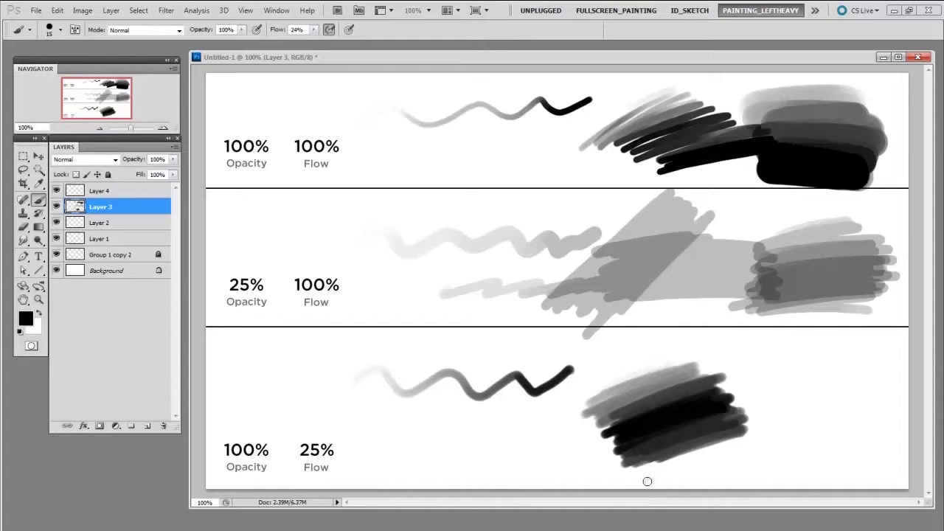
Paint a low-flow wave and a faint broad stroke with larger brushes, then reset flow to 100%
key(bracketright)
mouse_move(371, 417)
mouse_down()
mouse_move(491, 428)
mouse_move(547, 459)
mouse_move(605, 466)
mouse_up()
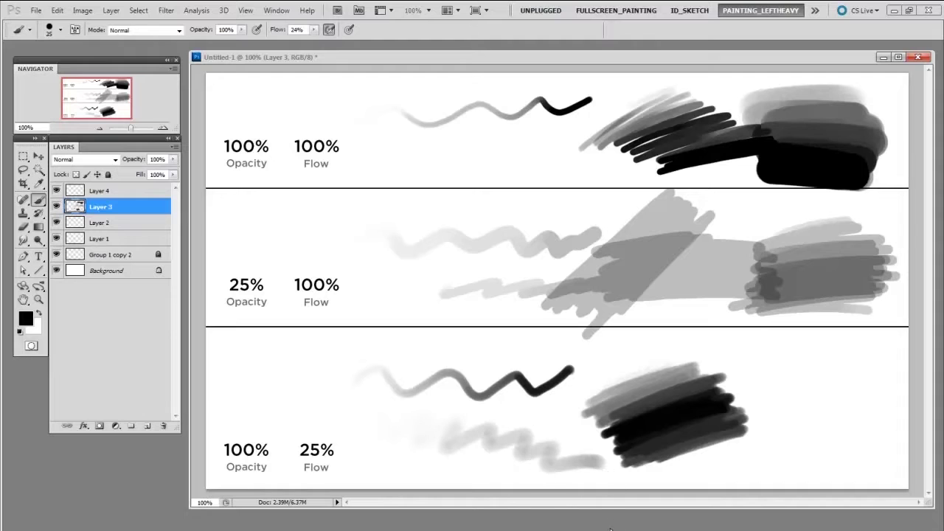
key(])
key(])
key(])
key(])
key(])
key(])
mouse_move(746, 343)
mouse_down()
mouse_move(868, 408)
mouse_move(725, 348)
mouse_move(830, 397)
mouse_move(843, 438)
mouse_move(849, 411)
mouse_move(769, 362)
mouse_move(746, 375)
mouse_move(787, 408)
mouse_move(861, 436)
mouse_move(805, 373)
mouse_move(749, 380)
mouse_move(808, 472)
mouse_move(815, 463)
mouse_move(621, 429)
mouse_move(820, 417)
mouse_move(786, 375)
mouse_move(737, 342)
mouse_move(745, 354)
mouse_move(713, 348)
mouse_move(776, 362)
mouse_move(839, 413)
mouse_move(849, 451)
mouse_move(802, 461)
mouse_move(845, 459)
mouse_move(844, 358)
mouse_up()
key(bracketleft)
key(bracketleft)
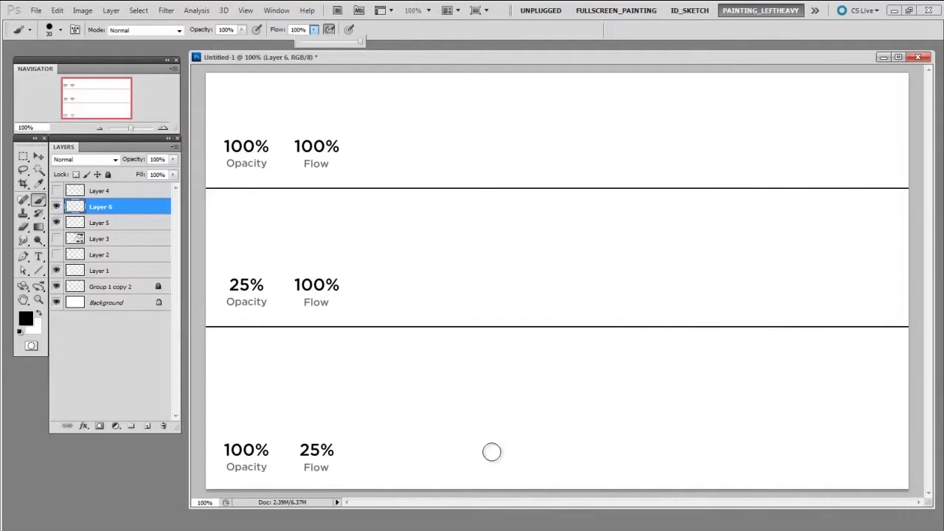
click(436, 57)
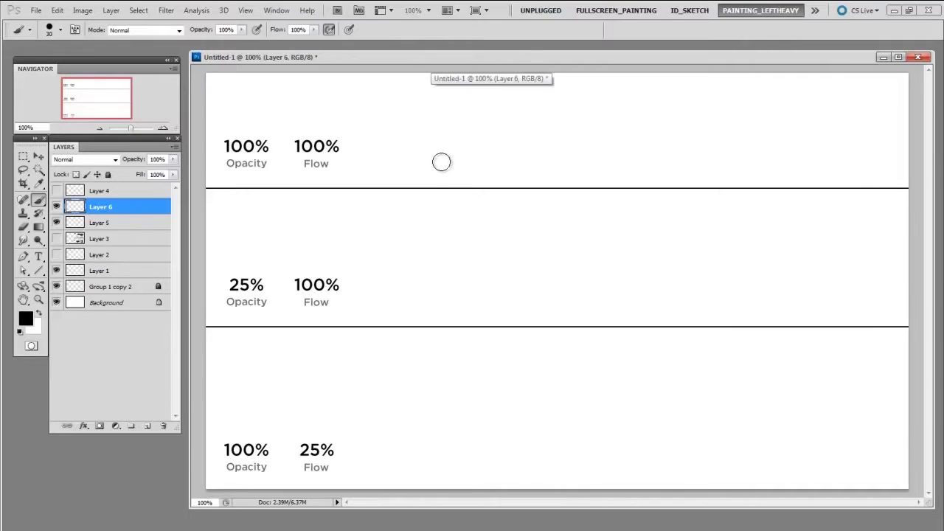
With a size 15 brush, repaint a grey-to-black wave and dark scribble in the top row
key(bracketleft)
key(bracketleft)
key(bracketleft)
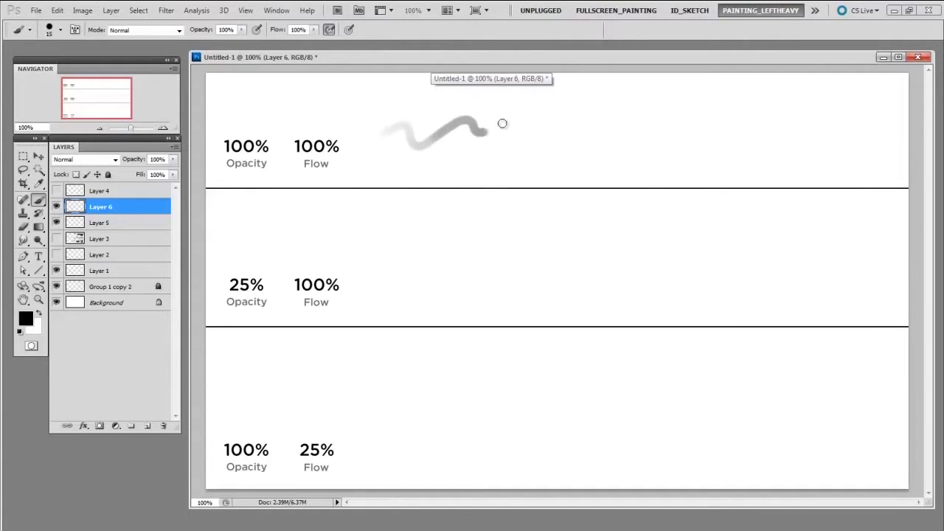
drag(503, 124, 618, 112)
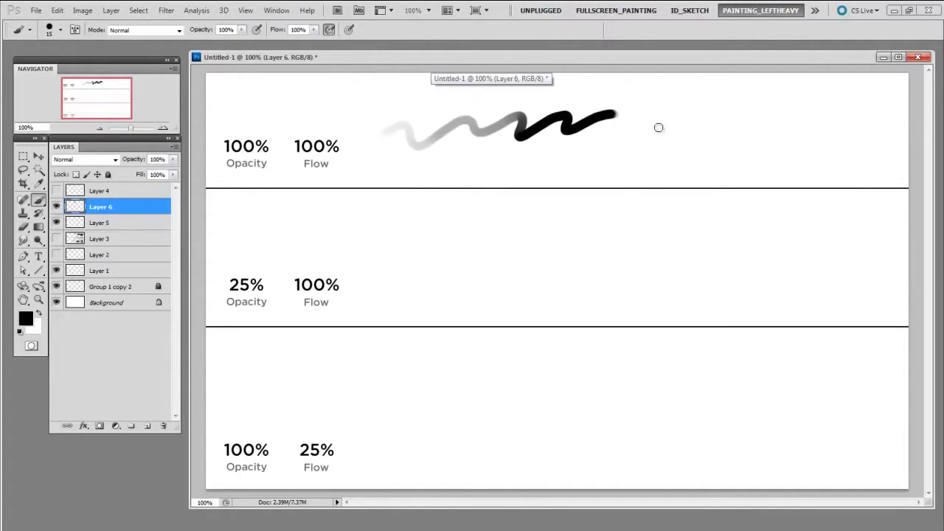
mouse_move(706, 91)
mouse_down()
mouse_move(641, 116)
mouse_move(722, 116)
mouse_move(713, 128)
mouse_move(756, 125)
mouse_move(756, 134)
mouse_move(780, 136)
mouse_move(672, 169)
mouse_move(686, 172)
mouse_move(709, 135)
mouse_move(682, 166)
mouse_up()
Lower opacity to about 26% and scribble overlapping light grey strokes in the middle row
click(241, 30)
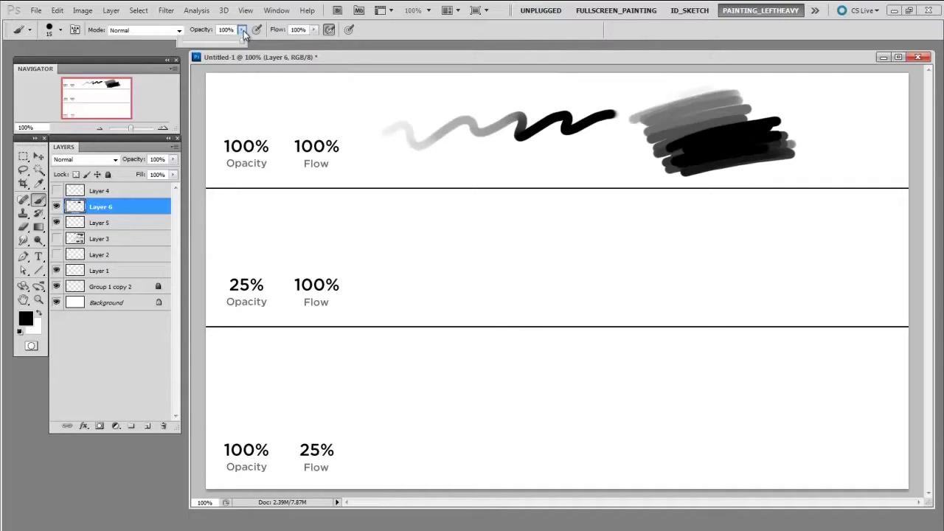
drag(243, 41, 198, 43)
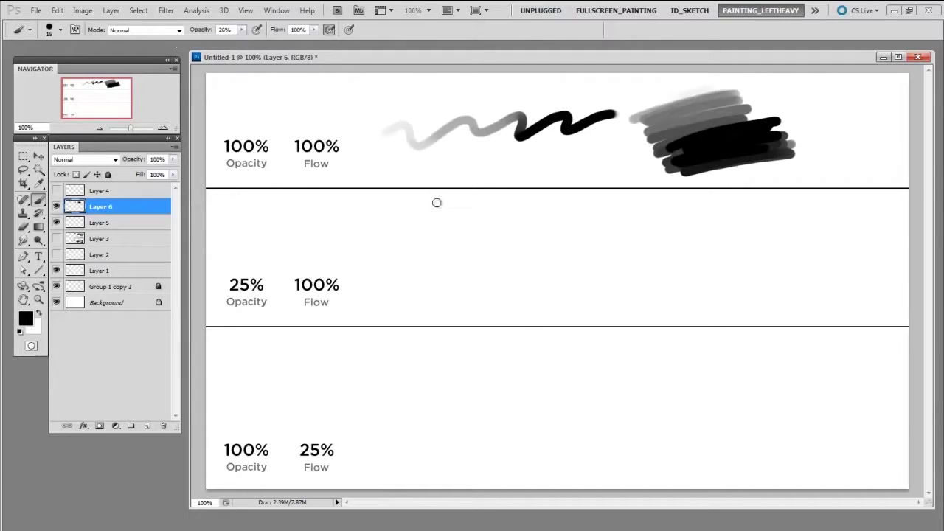
mouse_move(436, 207)
mouse_down()
mouse_move(415, 246)
mouse_move(417, 274)
mouse_move(529, 238)
mouse_move(554, 206)
mouse_move(497, 217)
mouse_move(466, 291)
mouse_move(451, 274)
mouse_up()
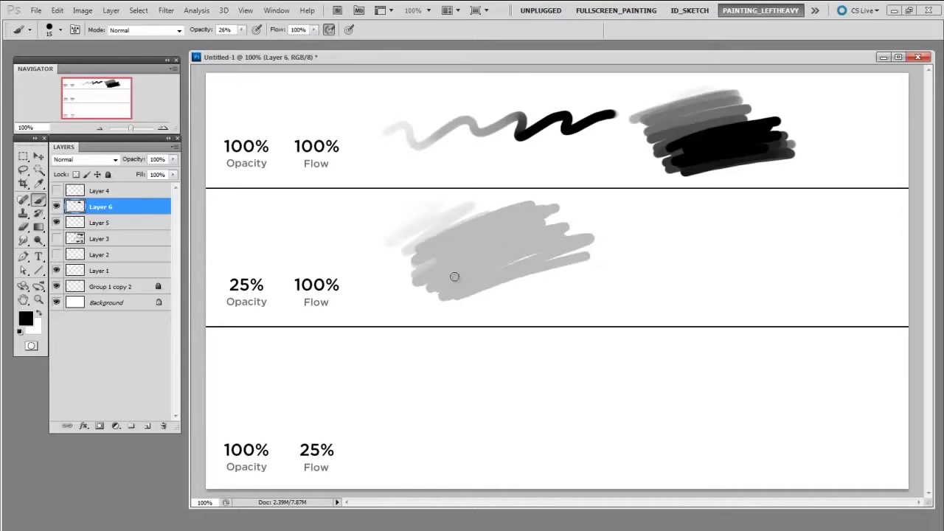
mouse_move(480, 314)
mouse_down()
mouse_move(472, 314)
mouse_move(512, 273)
mouse_move(600, 211)
mouse_move(512, 308)
mouse_move(627, 221)
mouse_up()
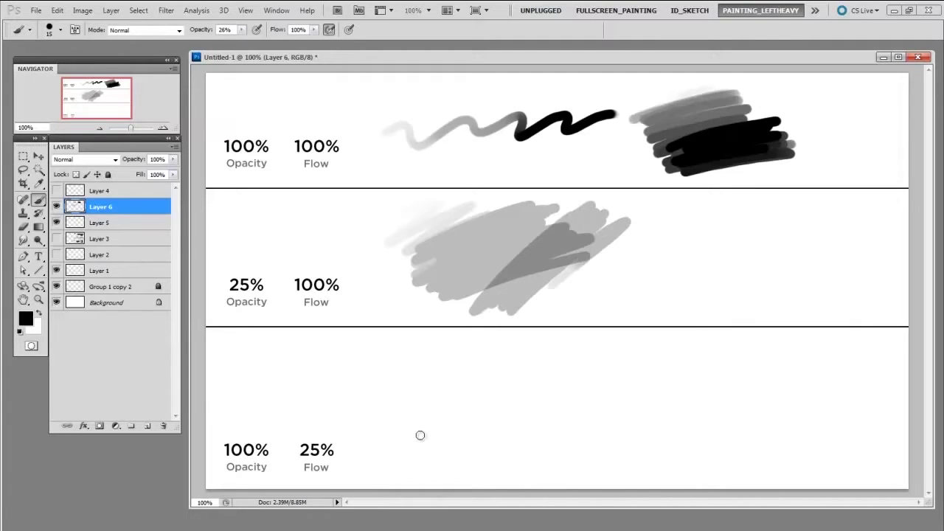
Restore brush opacity to 100% and set flow to about 22%
click(242, 30)
mouse_move(250, 38)
mouse_down()
mouse_move(292, 41)
mouse_move(267, 45)
mouse_up()
click(314, 30)
click(376, 396)
Paint a fading zigzag, a long soft stroke and a dark blob in the bottom row, enlarging the brush to 50 and 80
drag(382, 404, 595, 380)
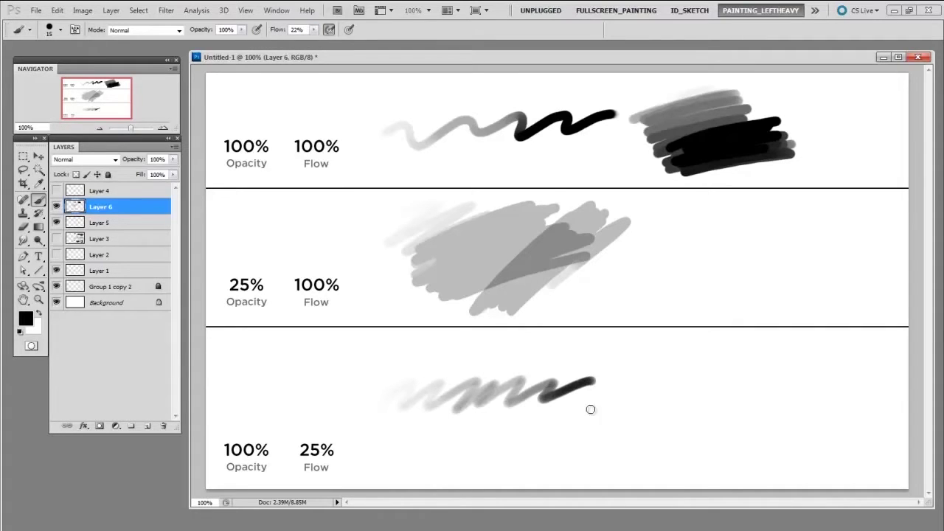
key(bracketright)
key(bracketright)
key(bracketright)
key(bracketright)
mouse_move(393, 458)
mouse_down()
mouse_move(730, 447)
mouse_move(786, 424)
mouse_up()
key(bracketright)
mouse_move(649, 372)
mouse_down()
mouse_move(807, 384)
mouse_move(815, 413)
mouse_move(804, 443)
mouse_move(760, 436)
mouse_move(811, 386)
mouse_move(848, 395)
mouse_move(826, 380)
mouse_move(764, 411)
mouse_move(776, 447)
mouse_move(748, 410)
mouse_move(811, 361)
mouse_move(830, 365)
mouse_move(870, 391)
mouse_move(856, 442)
mouse_up()
key(bracketright)
key(bracketright)
key(bracketright)
key(bracketright)
key(bracketleft)
key(bracketleft)
key(bracketleft)
key(bracketleft)
key(bracketleft)
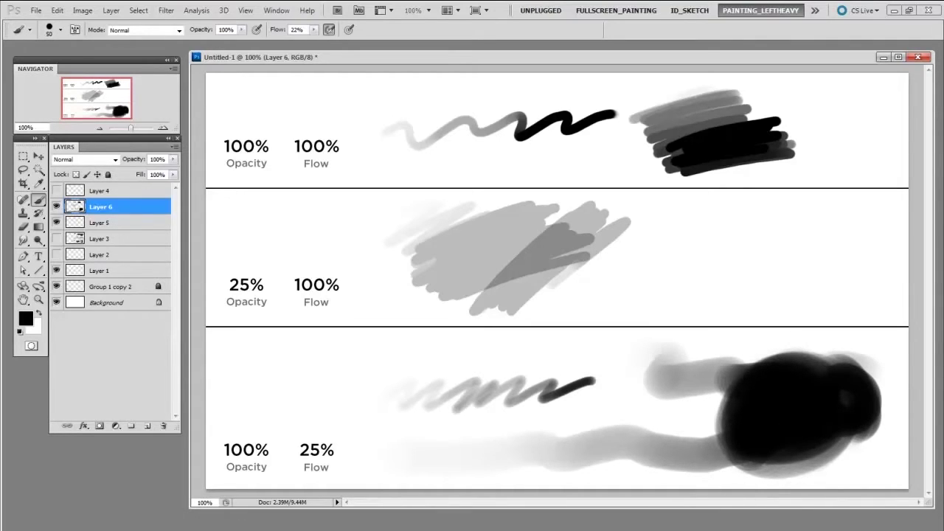